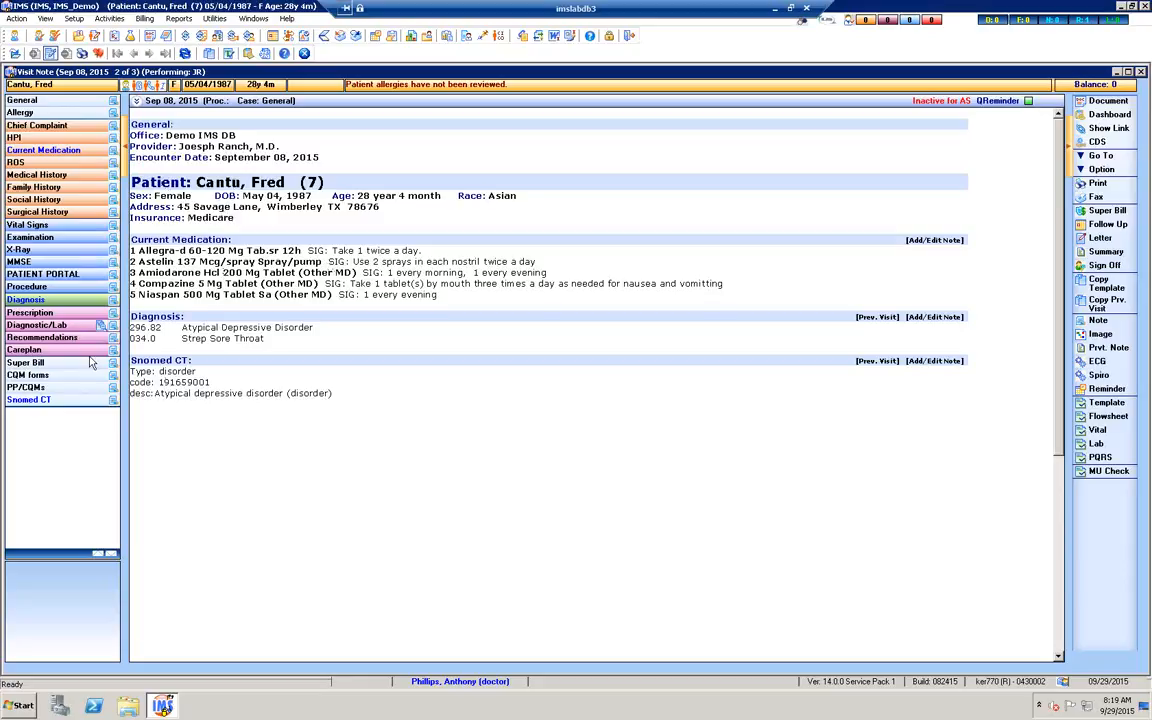
In the visit note's diagnosis list, look up ICD-9 code 478.9 and map it to ICD-10 code J39.8
left_click(27, 299)
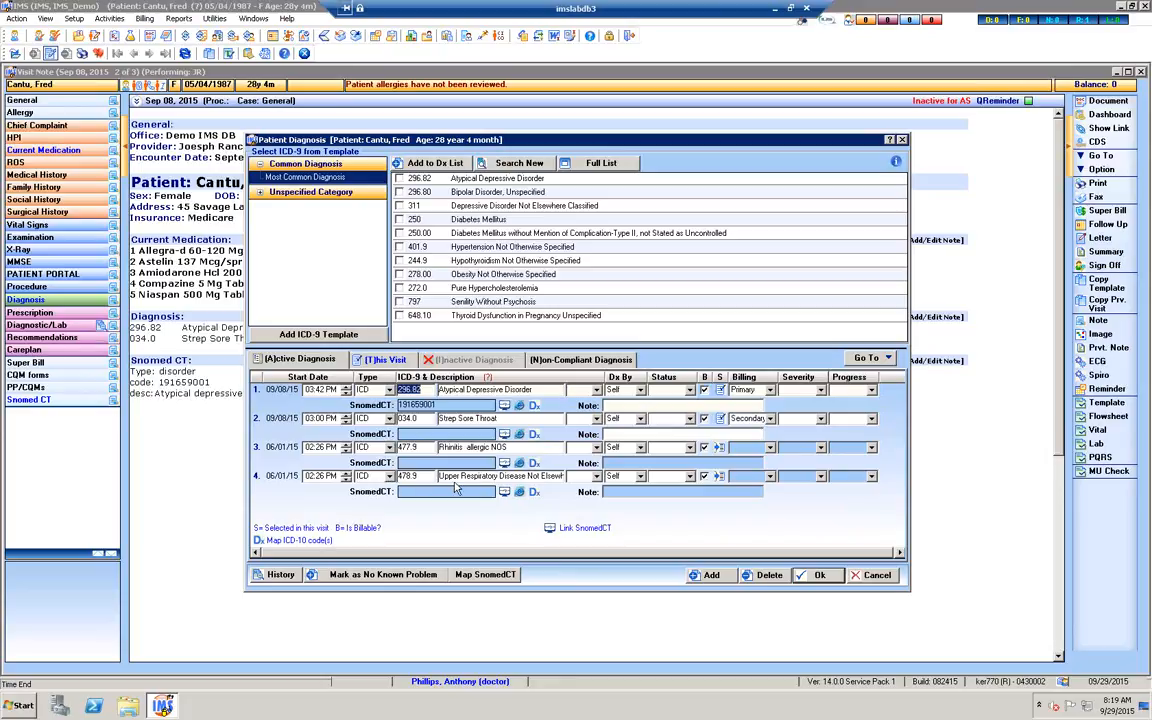
left_click(534, 493)
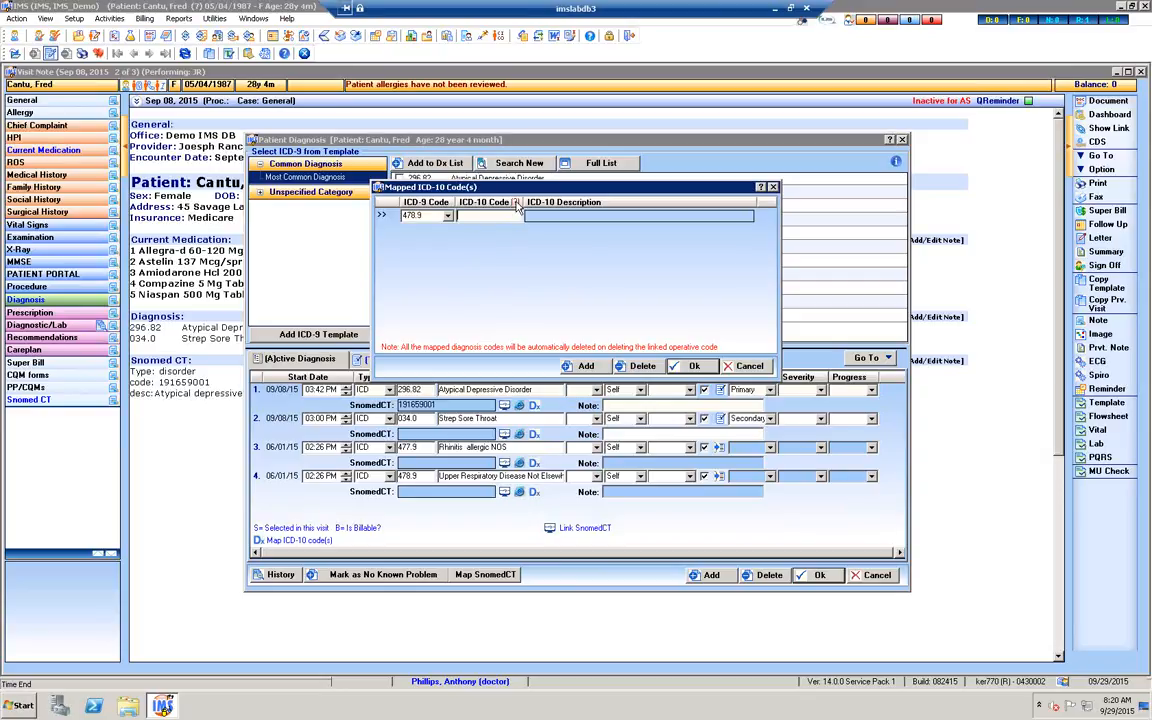
left_click(517, 203)
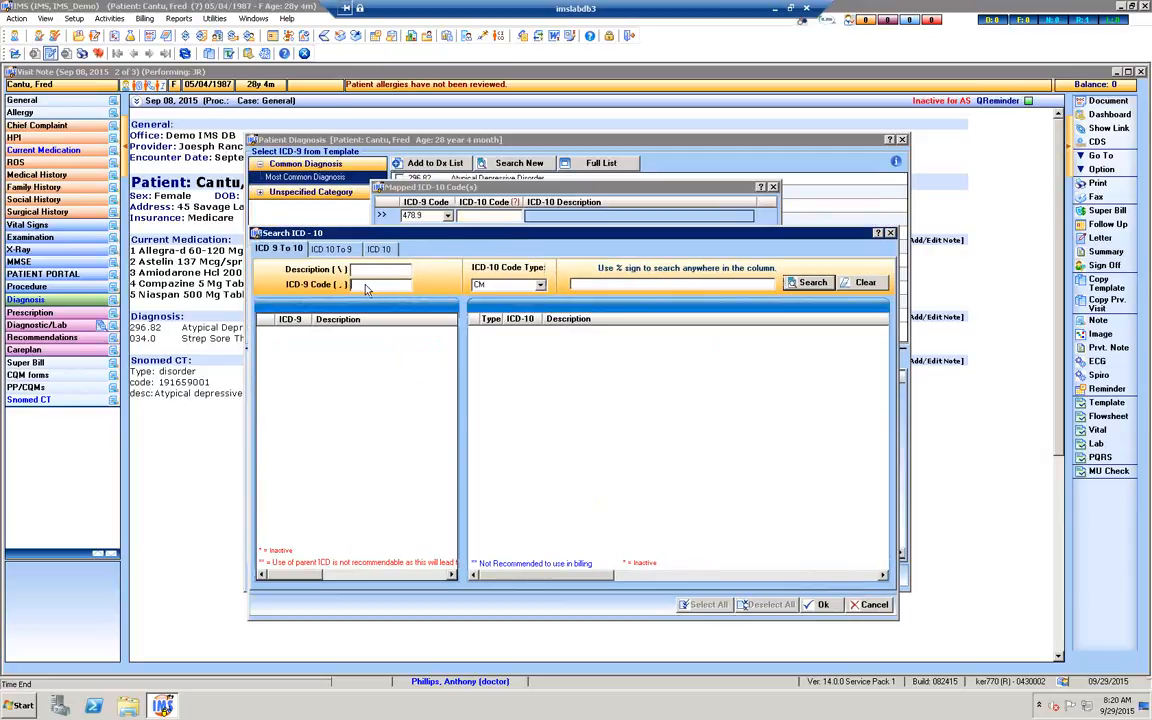
type("478.9")
left_click(813, 284)
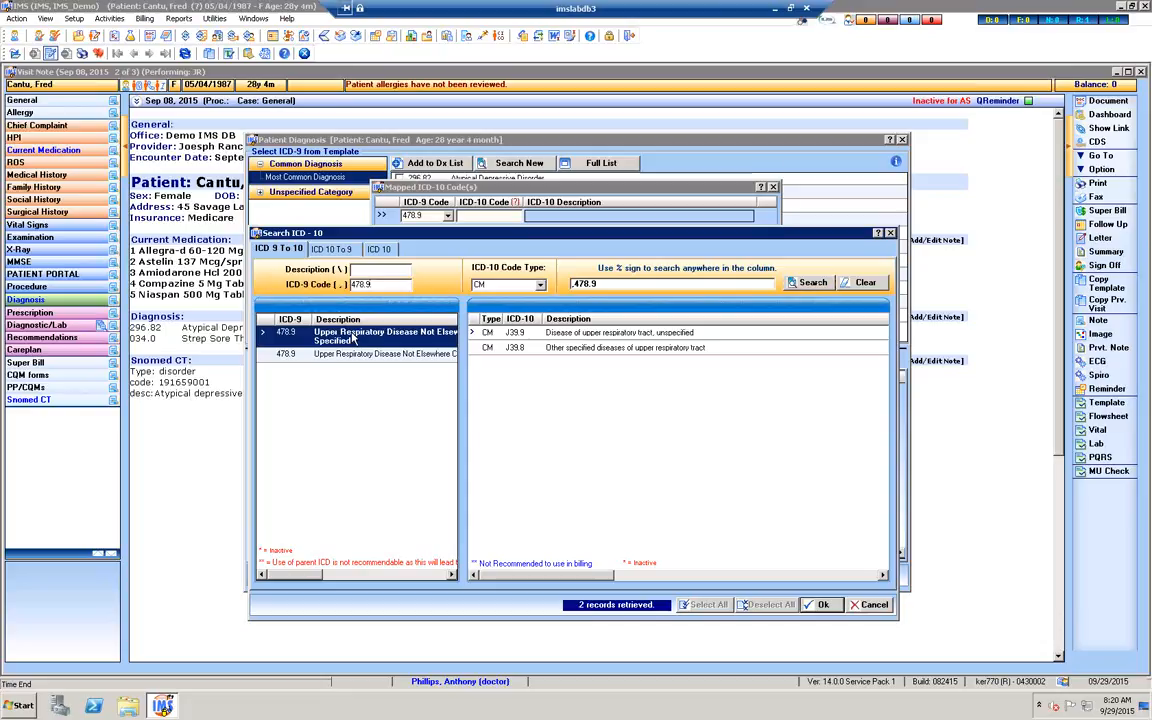
left_click(533, 335)
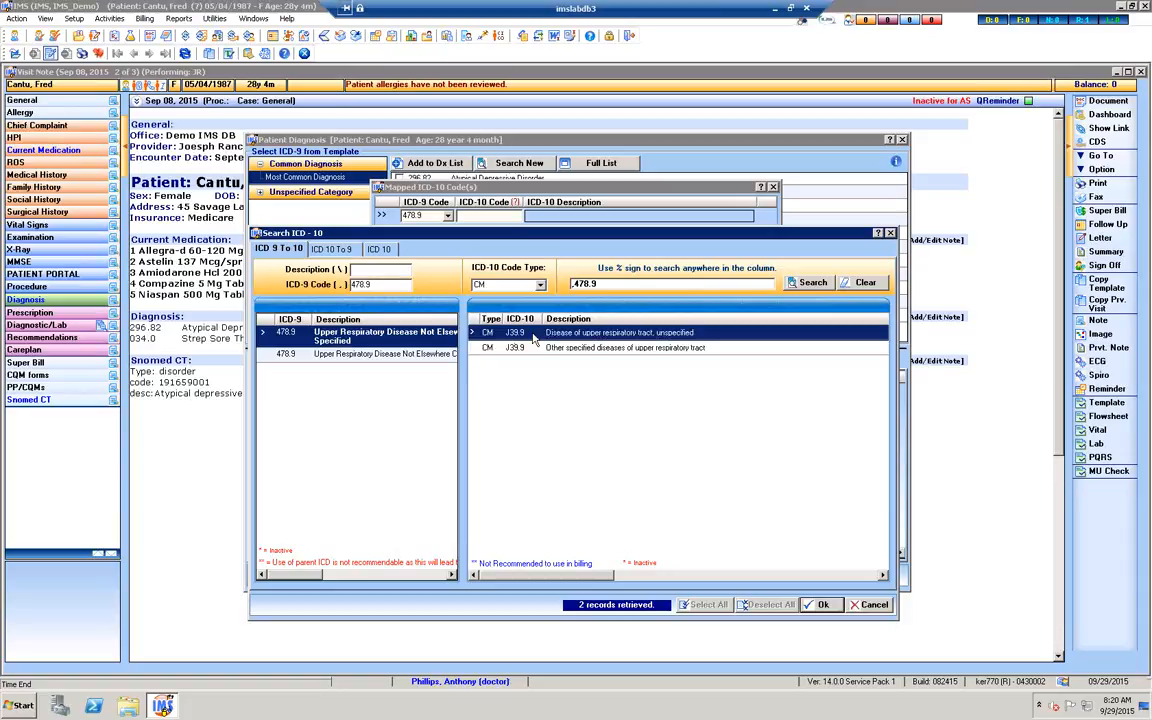
left_click(530, 348)
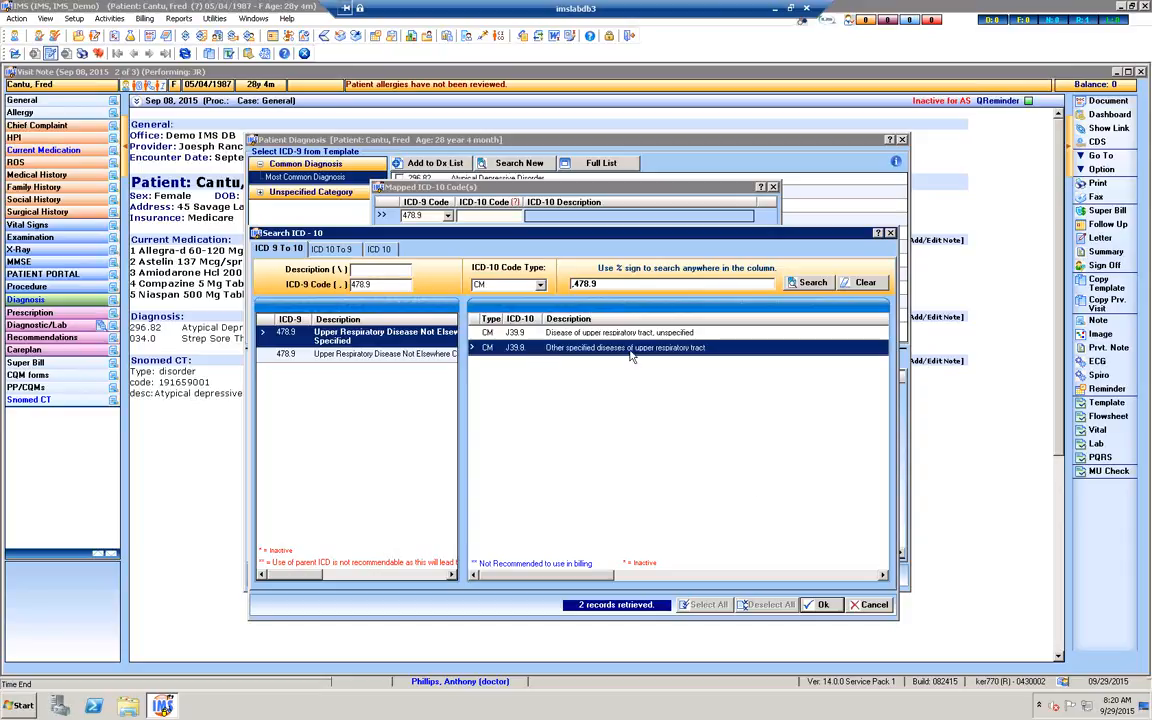
left_click(822, 606)
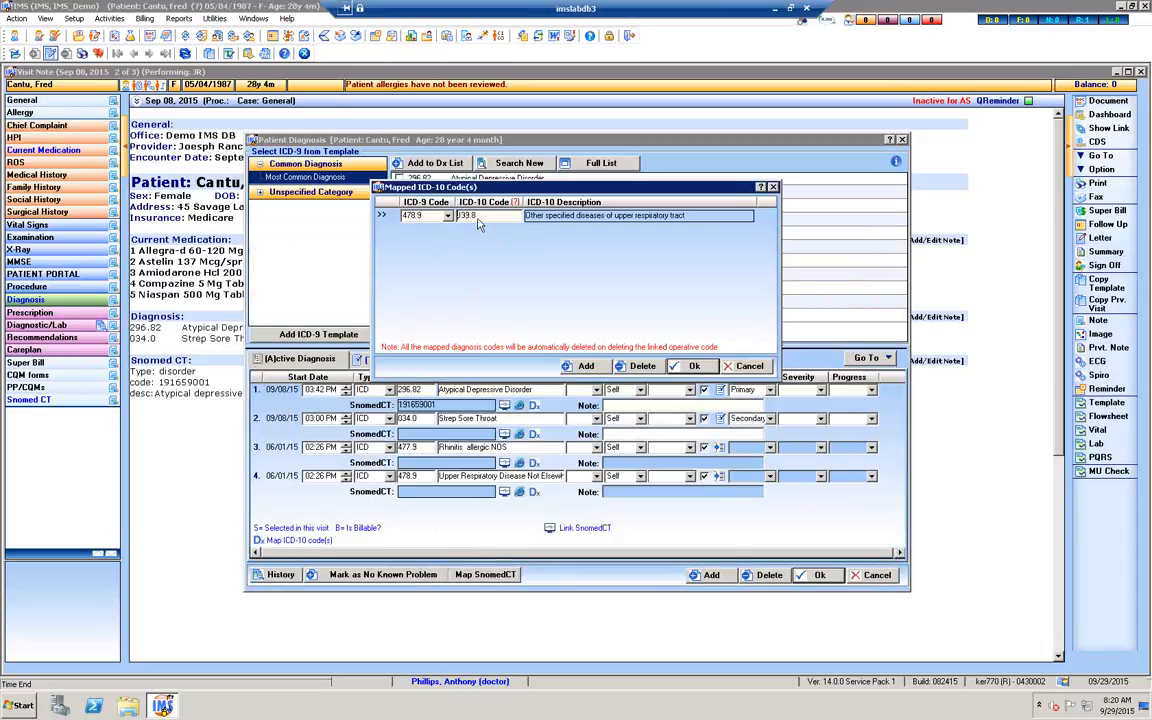
Add a second ICD-10 mapping for 478.9, choosing J39.9, Disease of upper respiratory tract, unspecified, and accept the mapped codes
left_click(587, 367)
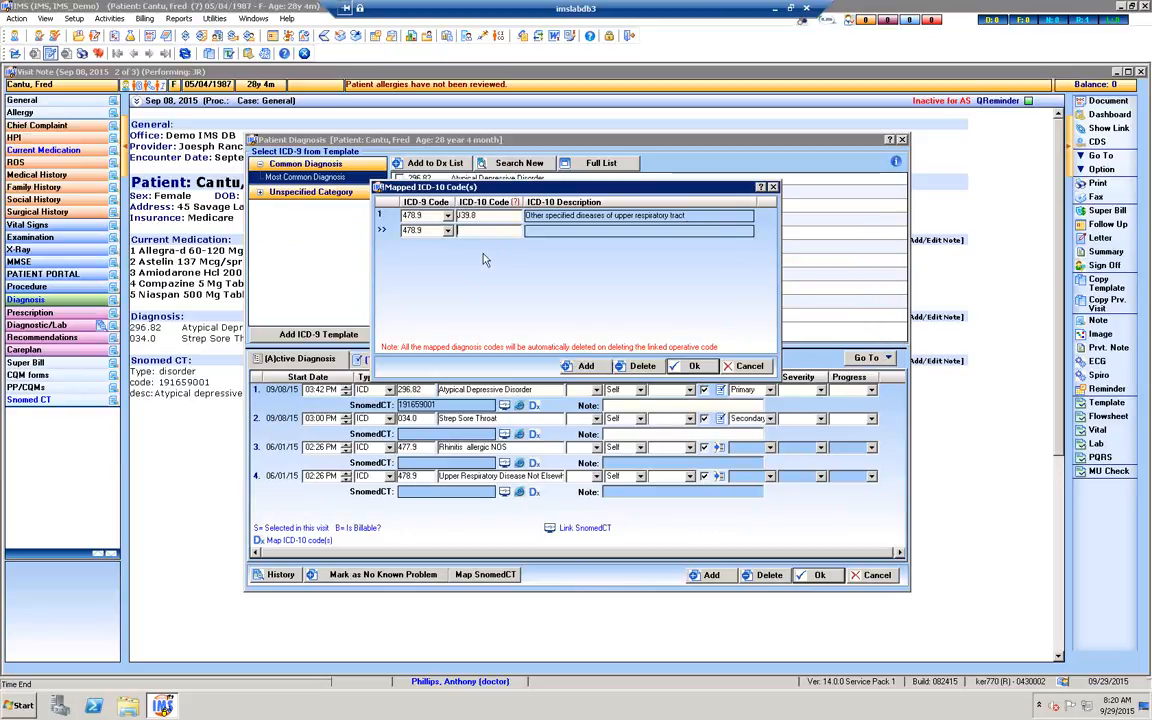
left_click(516, 203)
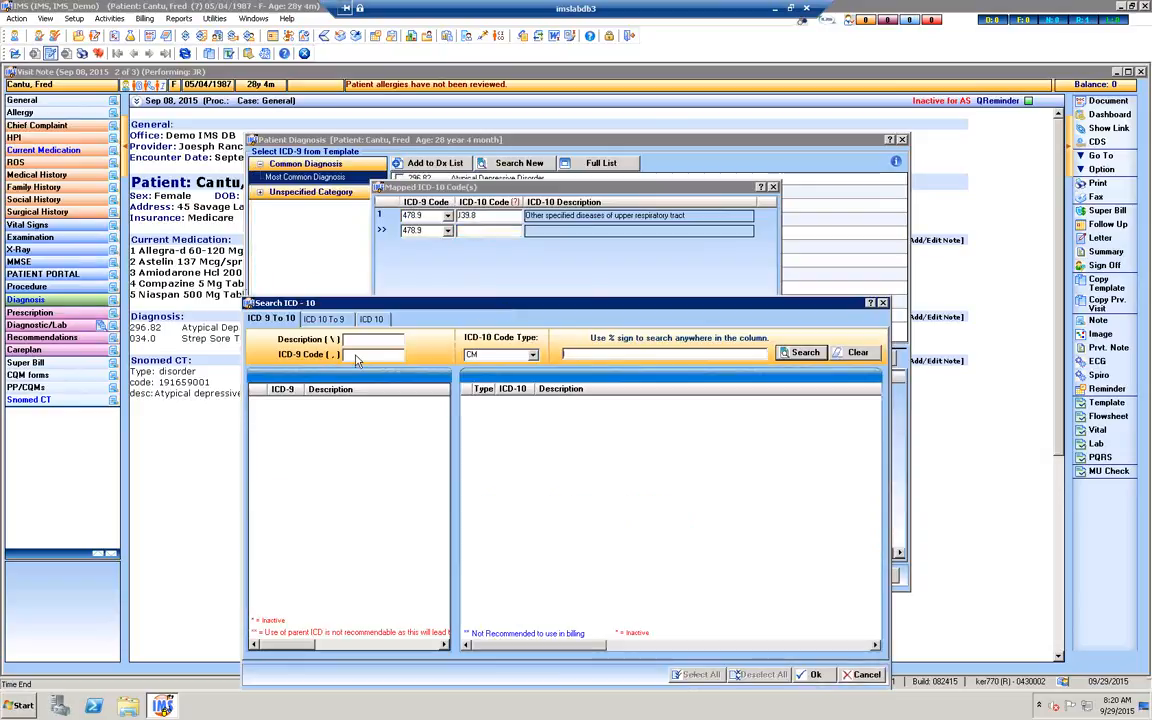
type("478.9")
left_click(805, 353)
left_click(575, 418)
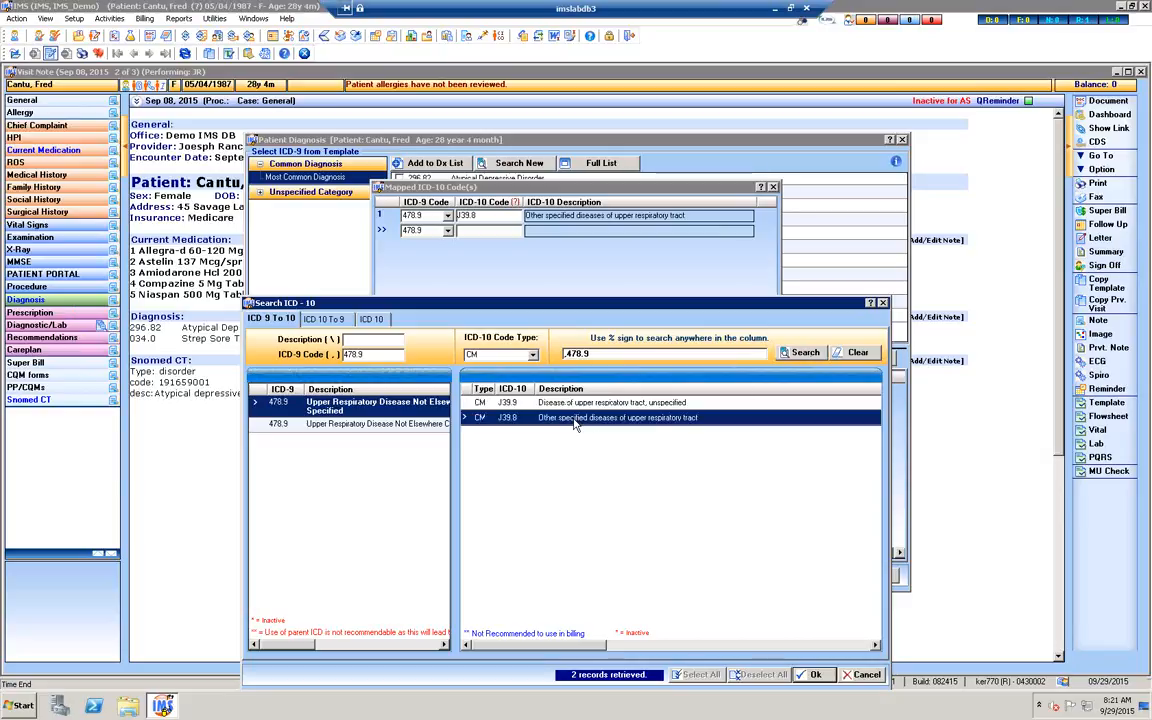
key("Up")
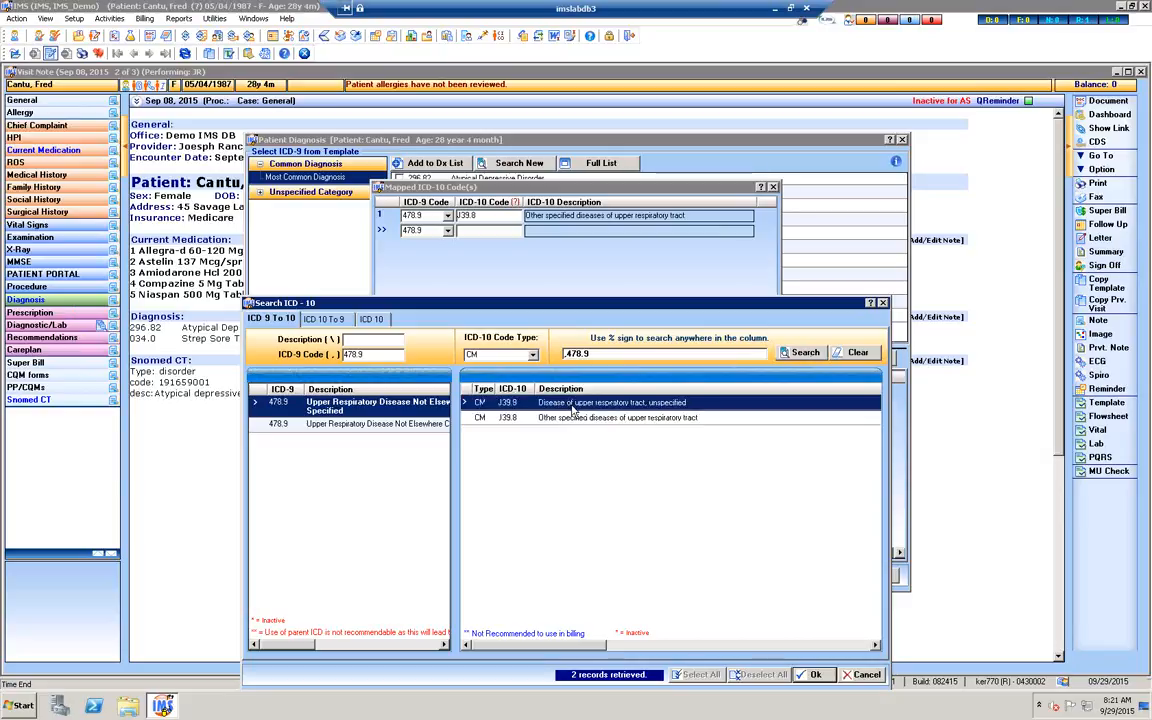
left_click(814, 675)
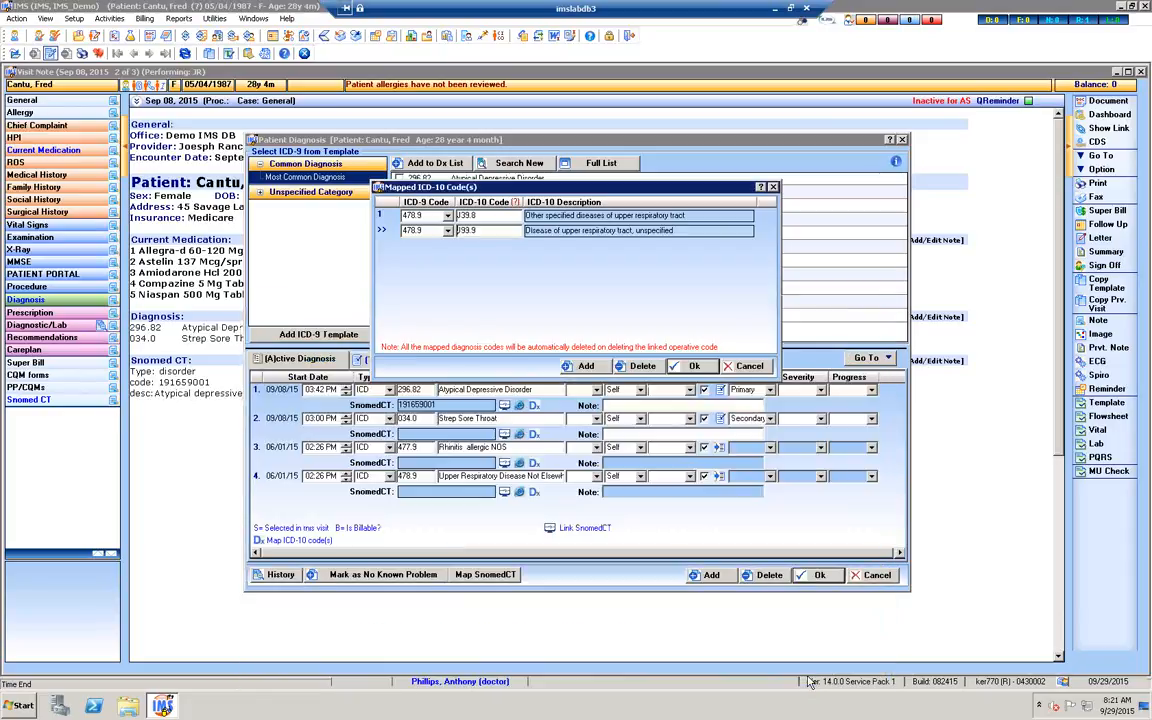
left_click(695, 367)
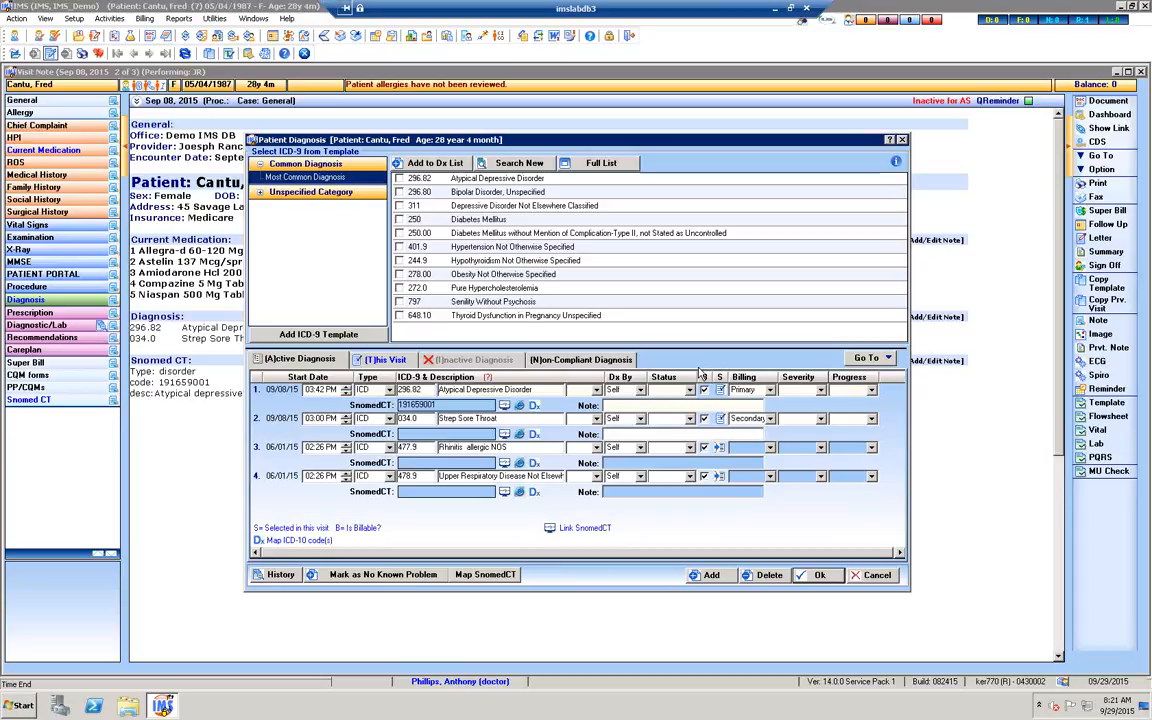
Leave the patient's diagnosis list without saving the changes and close the visit note
left_click(870, 585)
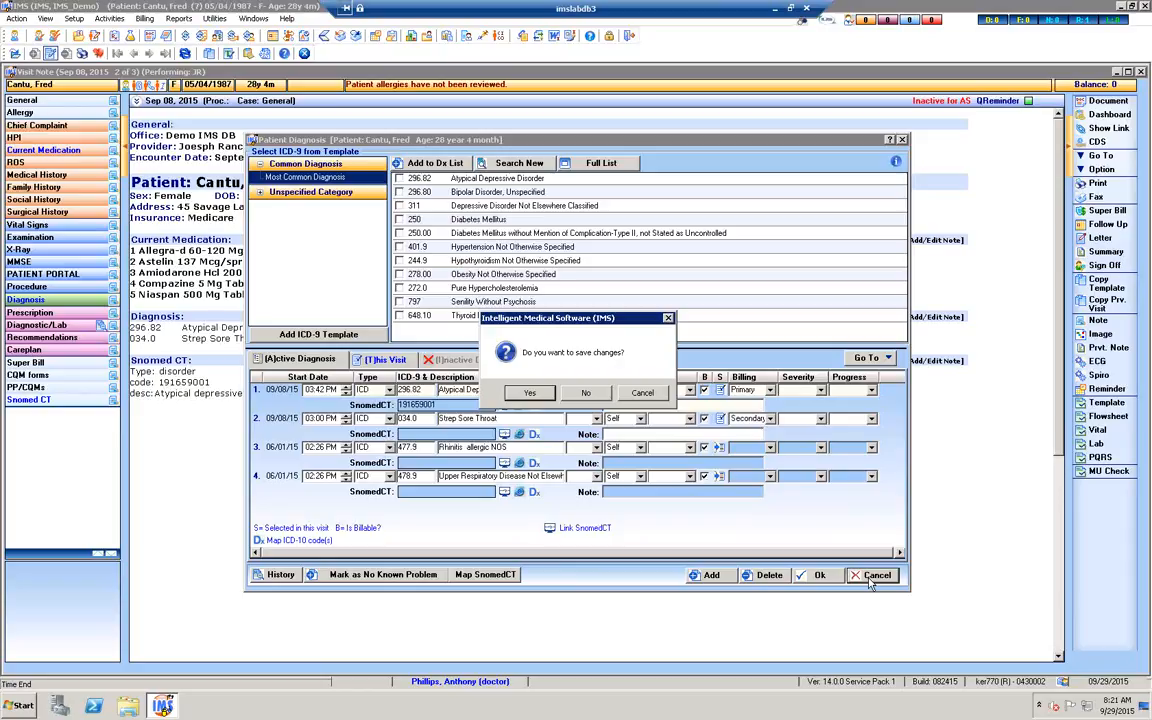
left_click(593, 394)
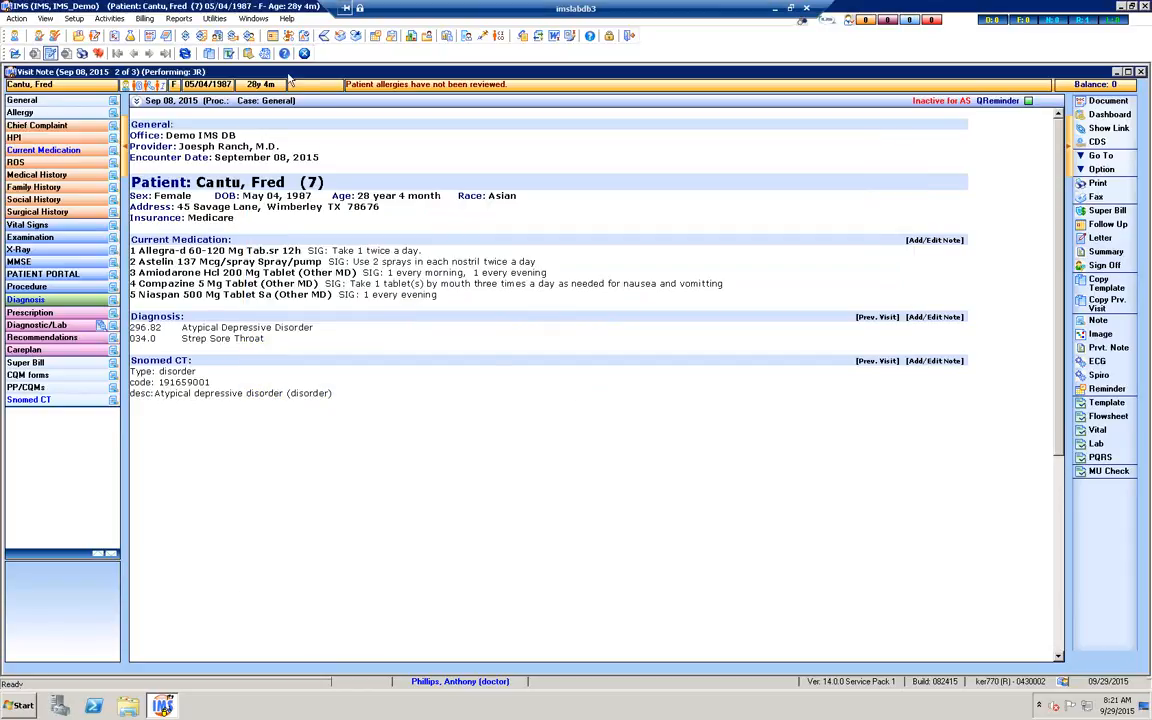
left_click(304, 54)
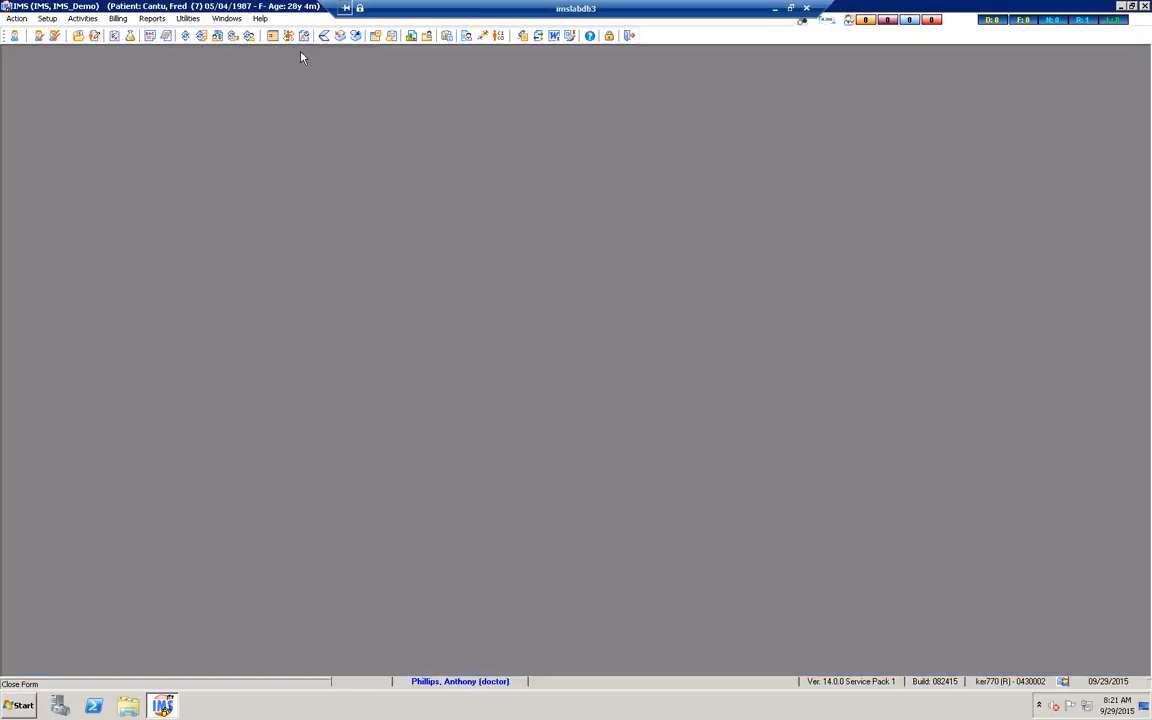
Open Charge Posting for the patient and enter CPT code 99214 on the first line of the new bill
left_click(186, 36)
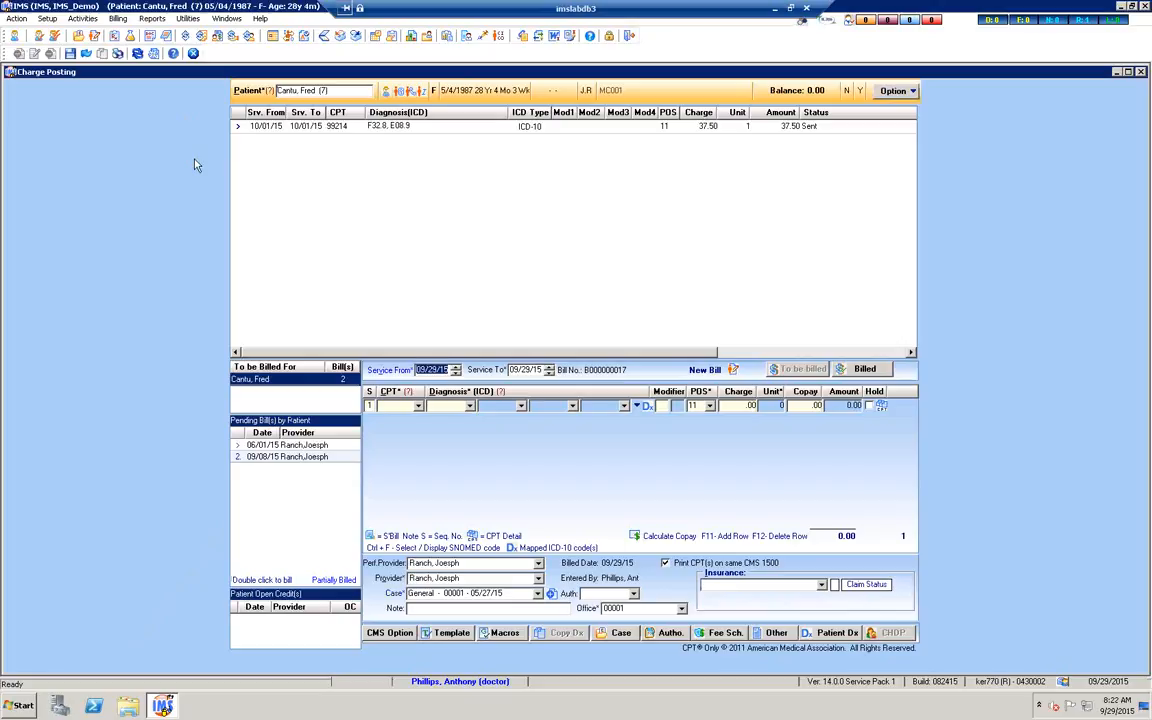
left_click(406, 407)
type("99214")
key("Tab")
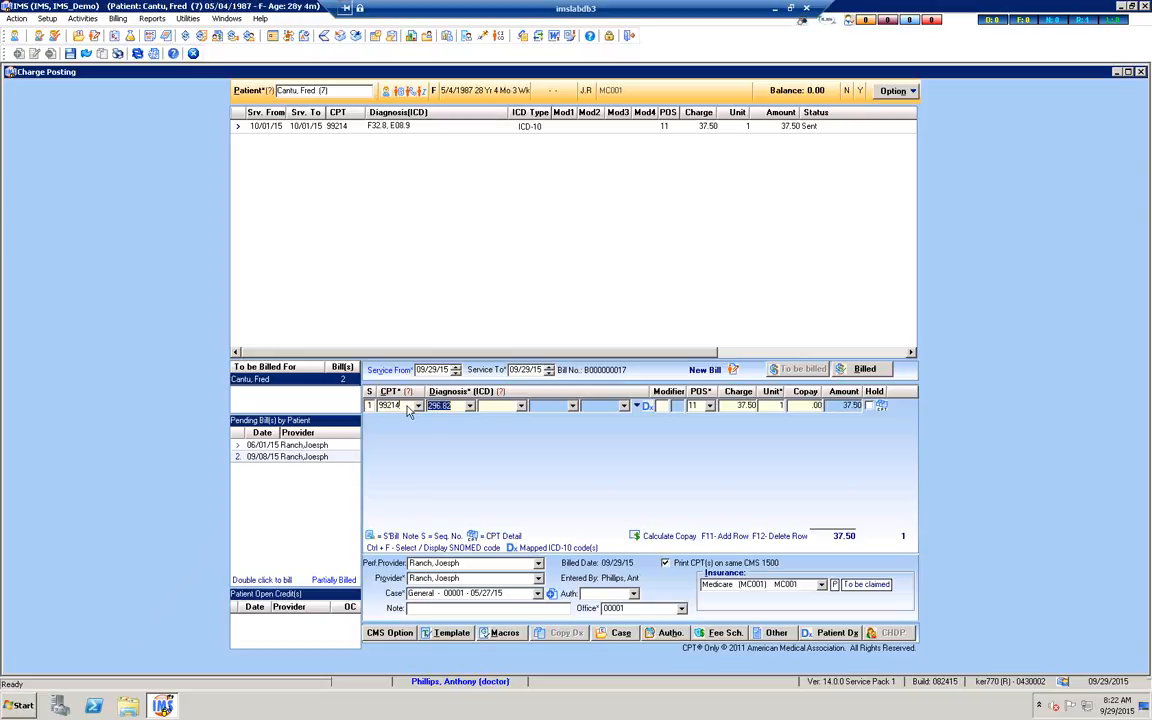
Search diagnoses for "headache" and set the charge line's diagnosis to ICD-9 784.0 with ICD-10 codes R51 and G44.1 mapped
left_click(501, 394)
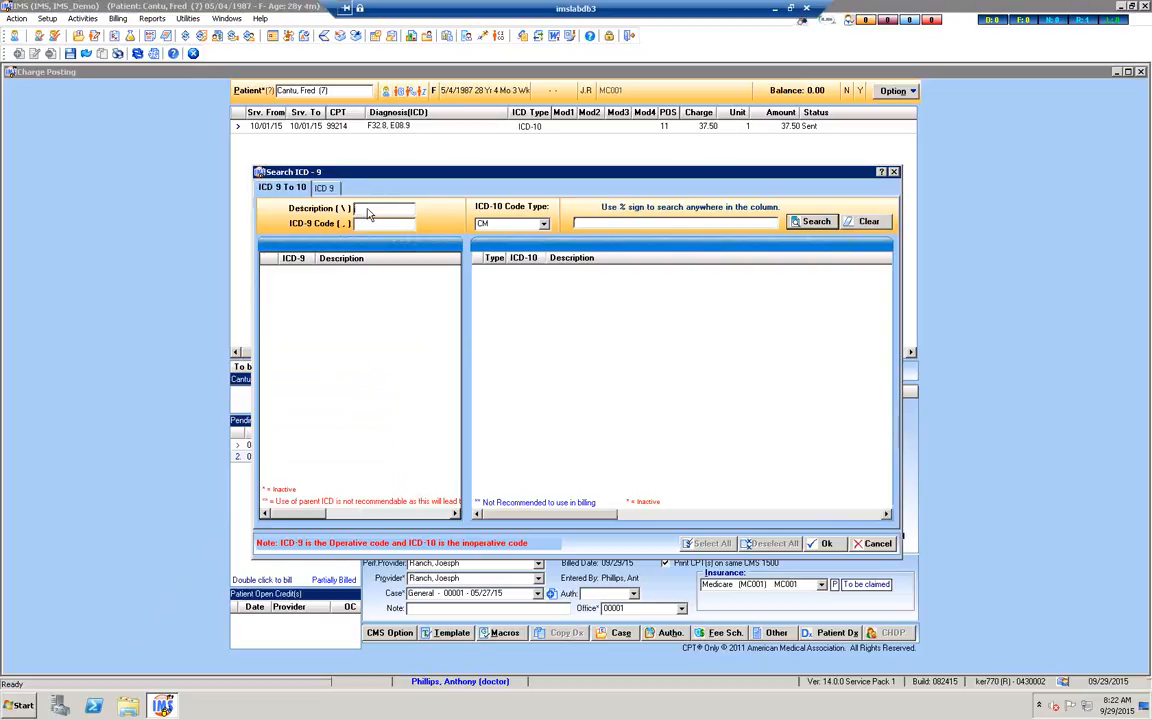
type("headaches")
key("BackSpace")
left_click(800, 228)
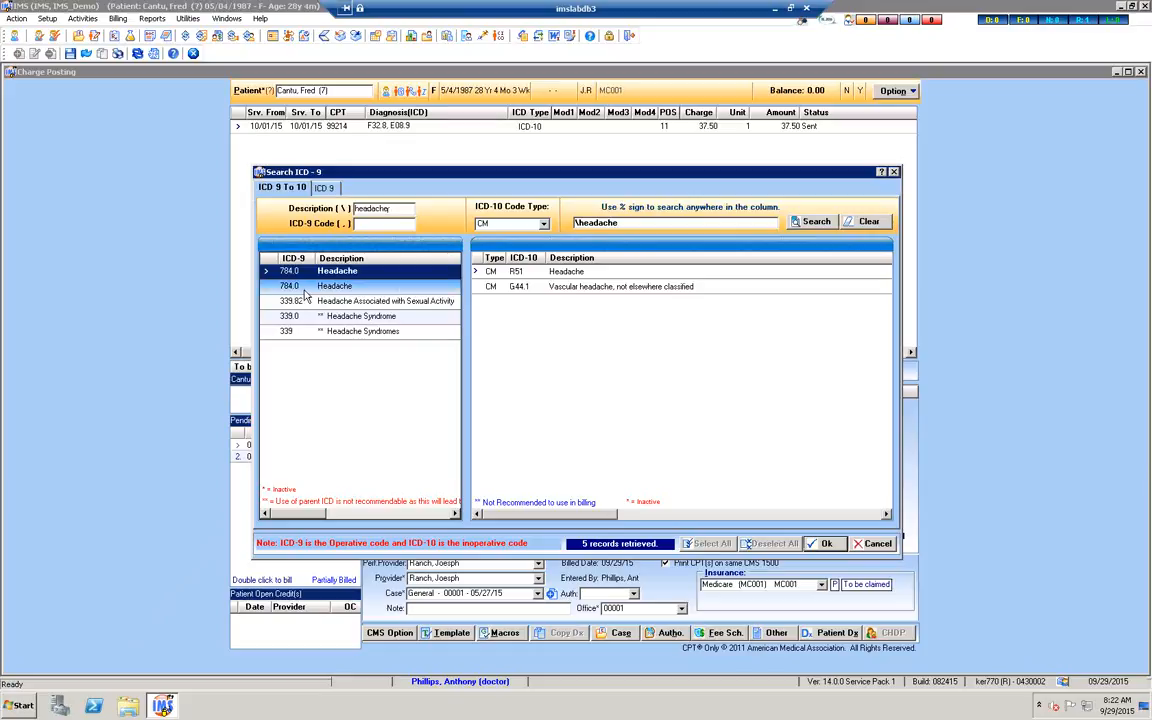
left_click(370, 318)
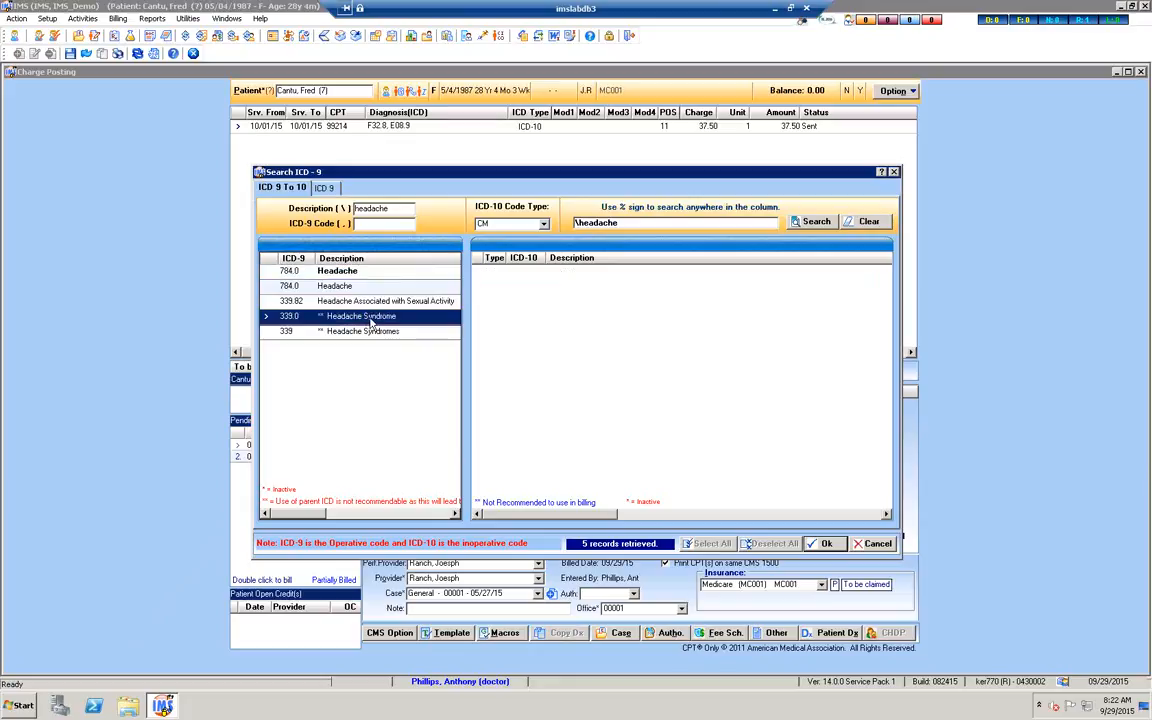
left_click(336, 287)
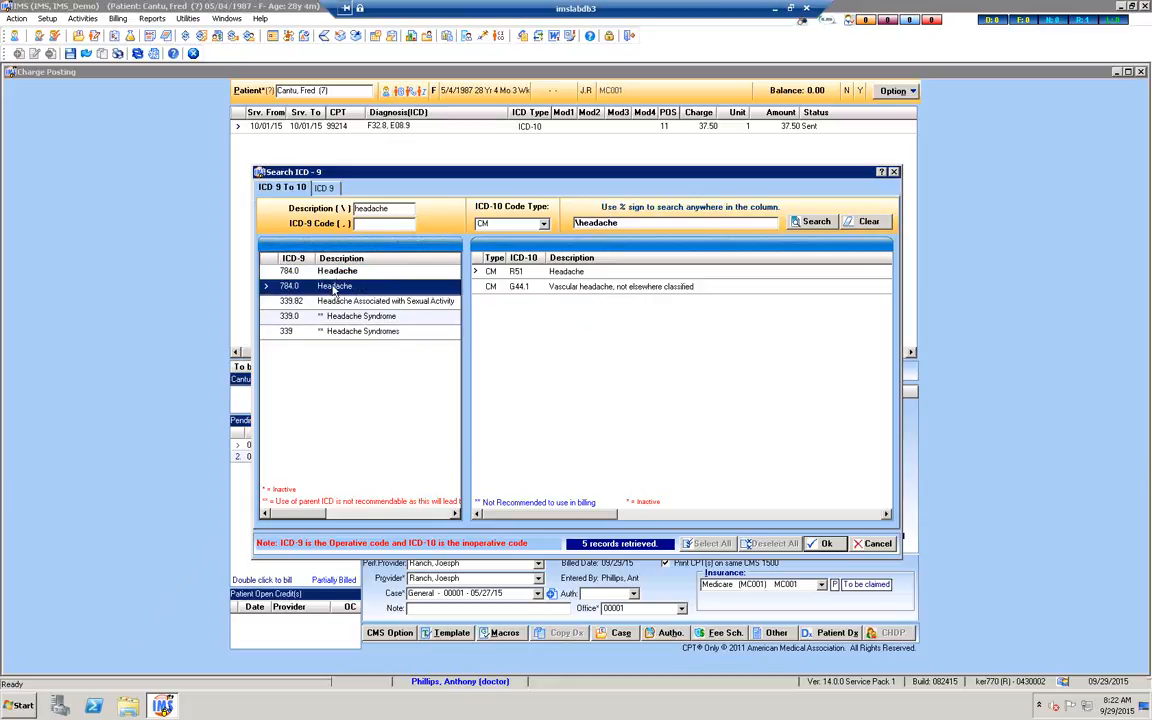
left_click(541, 273)
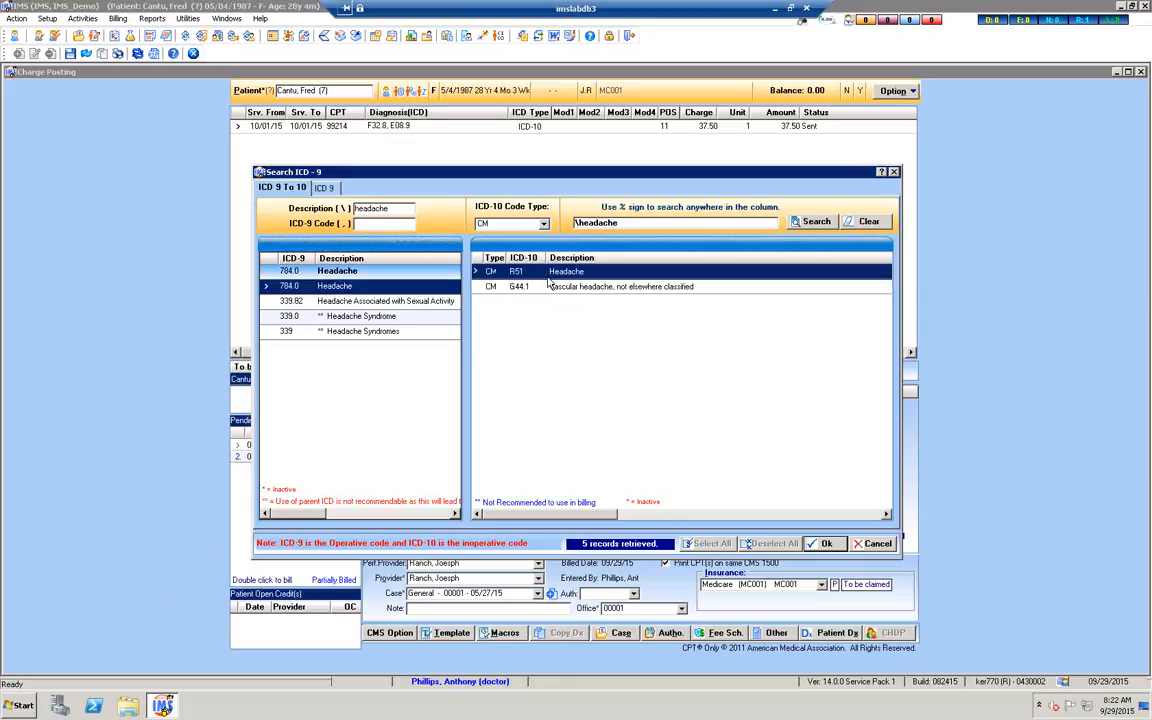
left_click(548, 288, "ctrl")
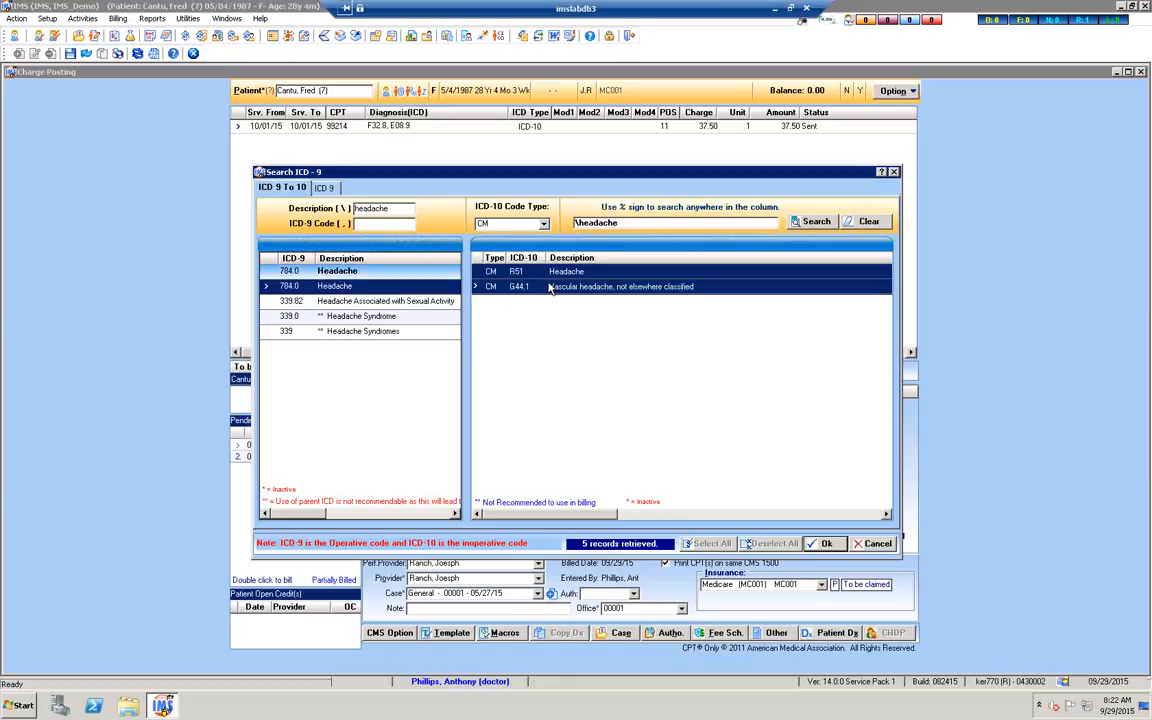
left_click(827, 544)
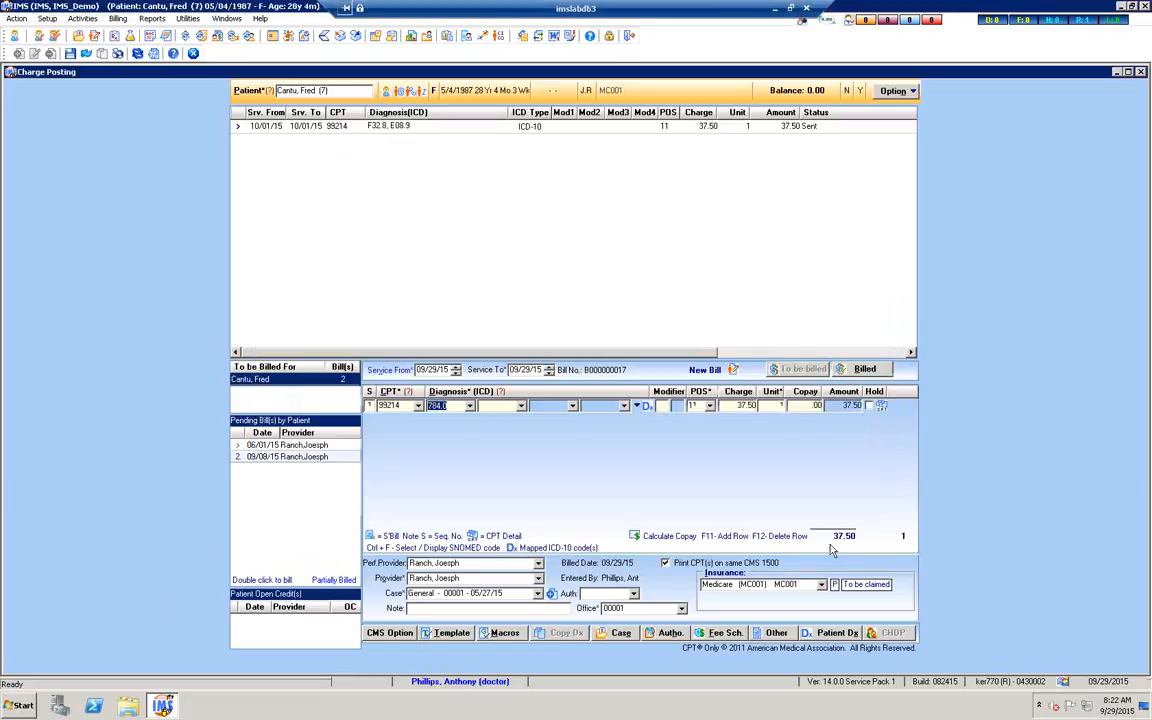